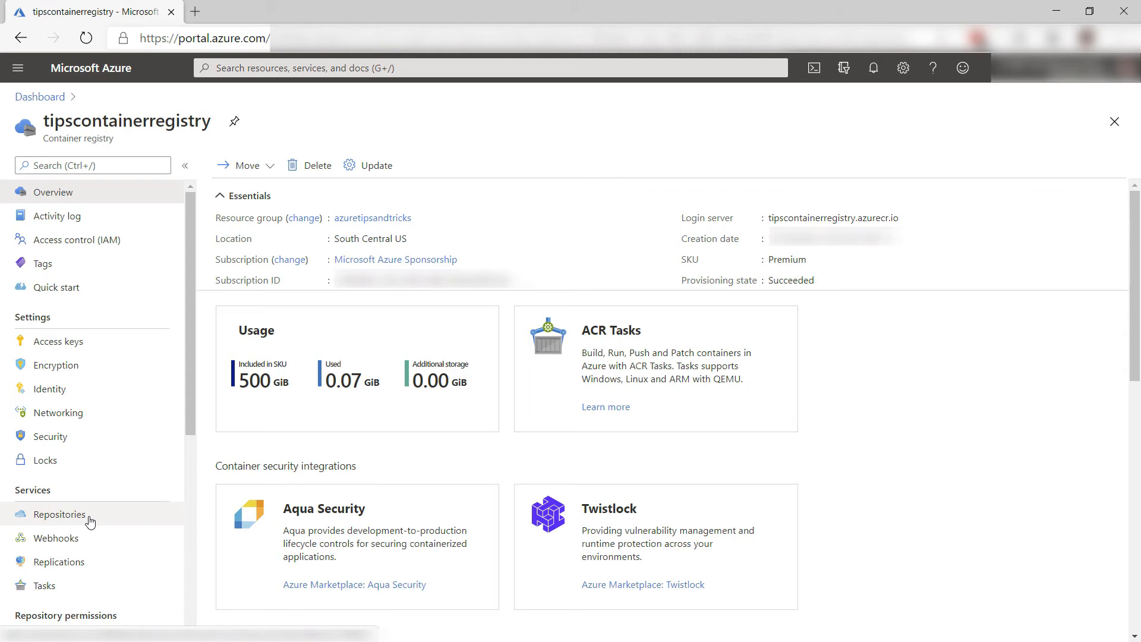
- Go to Repositories in tipscontainerregistry and select consoleappforcontainer to view its tags
{"action": "left_click", "coordinate": [89, 520]}
{"action": "left_click", "coordinate": [316, 246]}
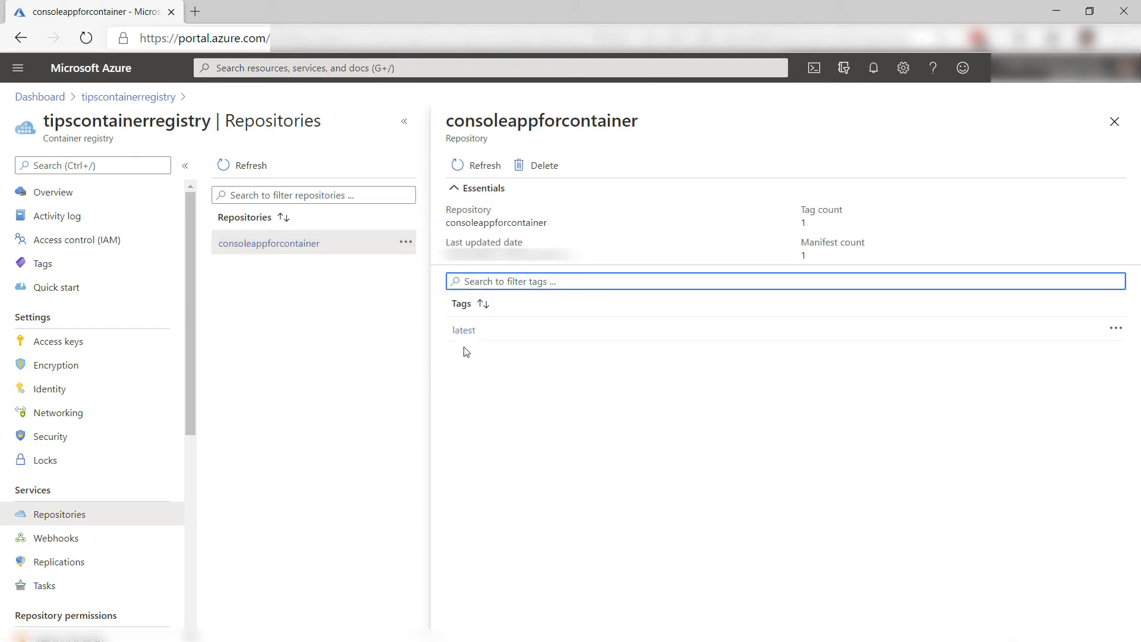
- Run a container instance named mytipsinstance from the latest tag in East US
{"action": "left_click", "coordinate": [1117, 330]}
{"action": "left_click", "coordinate": [1030, 420]}
{"action": "type", "text": "mytip"}
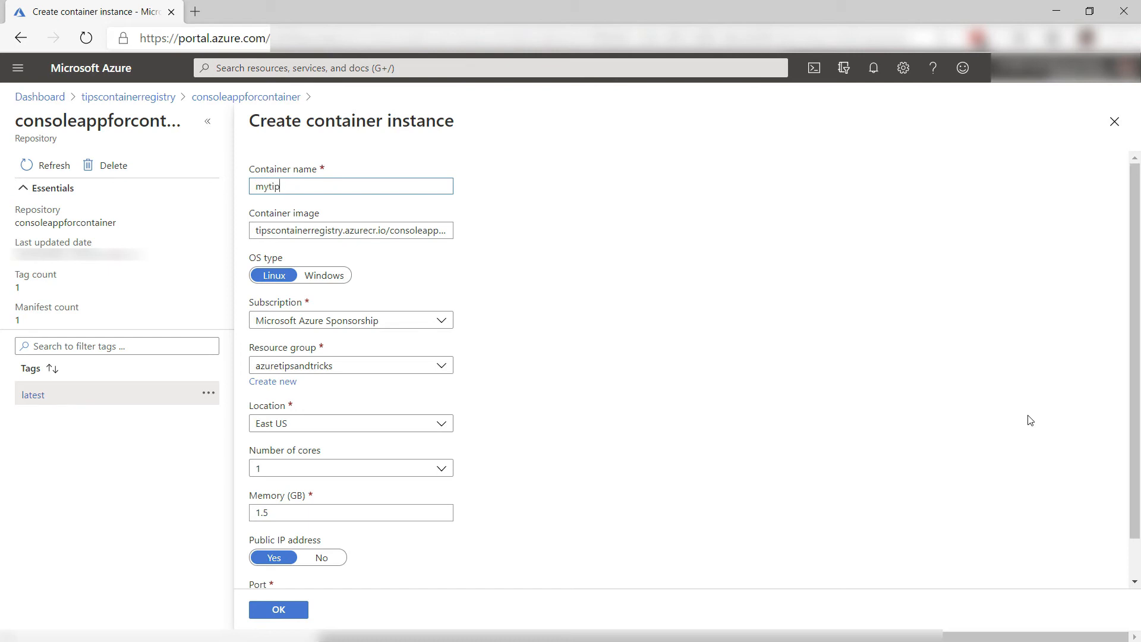
{"action": "type", "text": "sinstance"}
{"action": "left_click", "coordinate": [272, 611]}
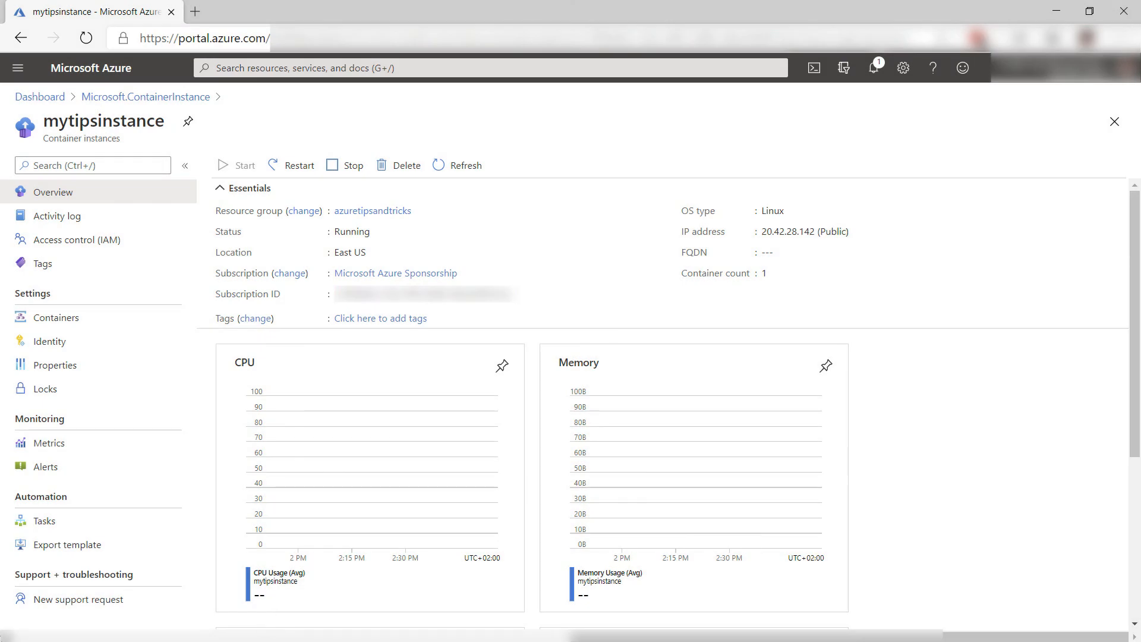
- Show the Containers list of mytipsinstance under Settings
{"action": "left_click", "coordinate": [100, 319]}
- View the container's Logs, which read 'Hello World!'
{"action": "left_click", "coordinate": [334, 357]}
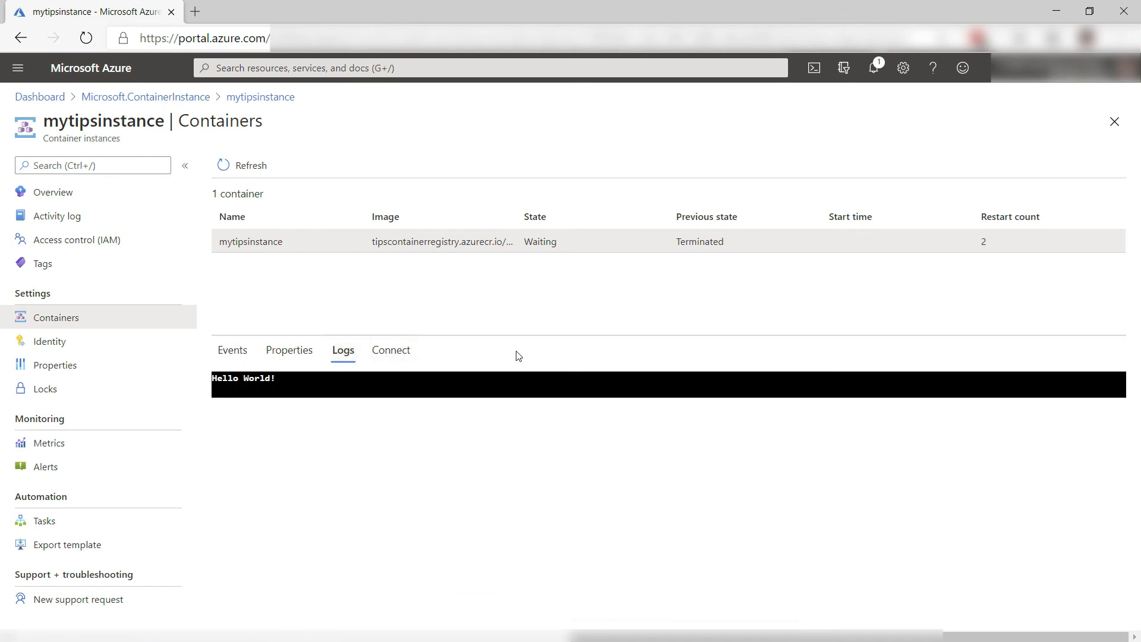